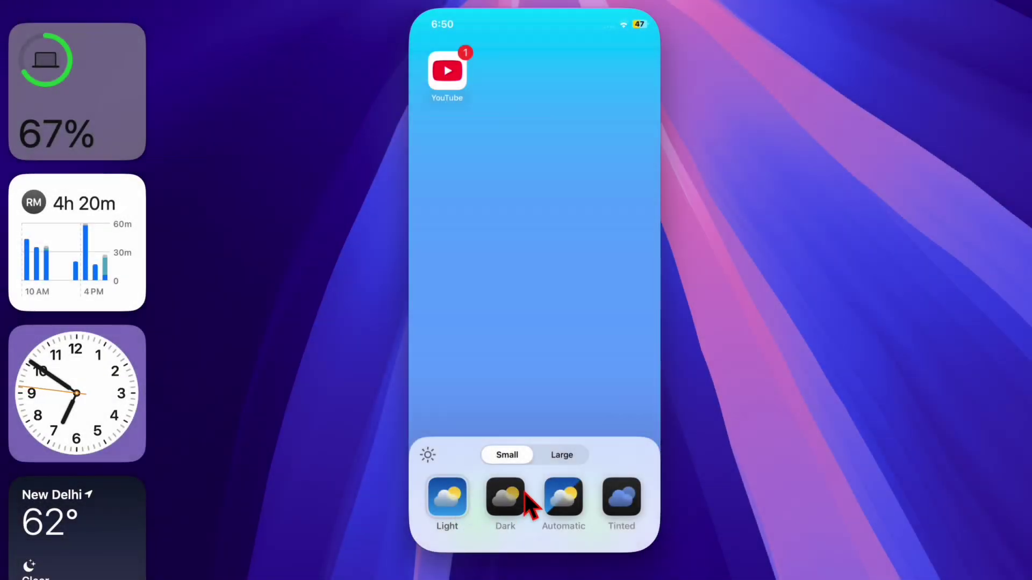
Switch the home screen icons to Dark, then to the Automatic appearance
{"action": "left_click", "coordinate": [522, 494]}
{"action": "left_click", "coordinate": [575, 494]}
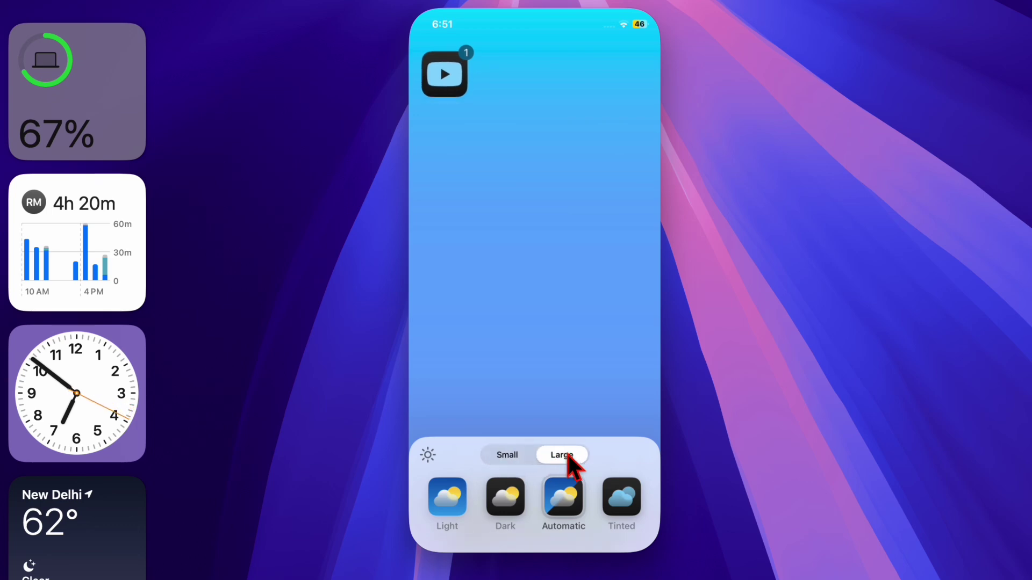
Make the icons Small again, toggle wallpaper dimming, close the customization panel and swipe between pages
{"action": "left_click", "coordinate": [507, 455]}
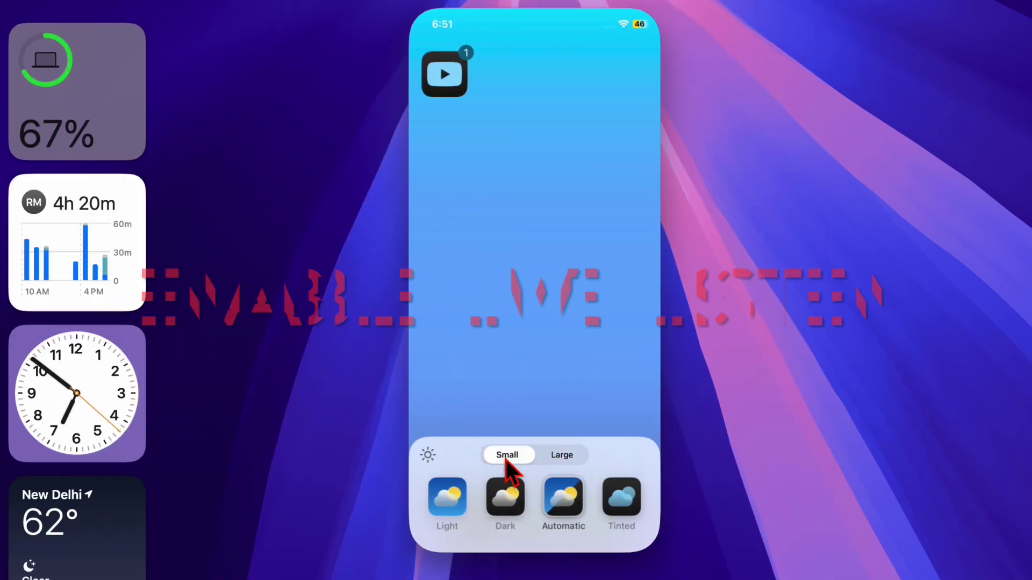
{"action": "left_click", "coordinate": [430, 455]}
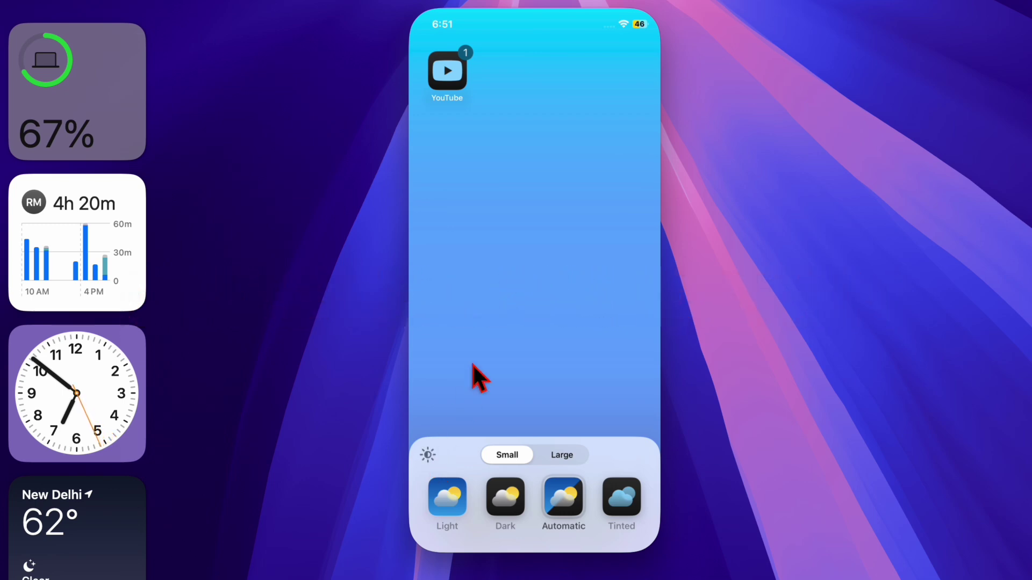
{"action": "left_click", "coordinate": [549, 326]}
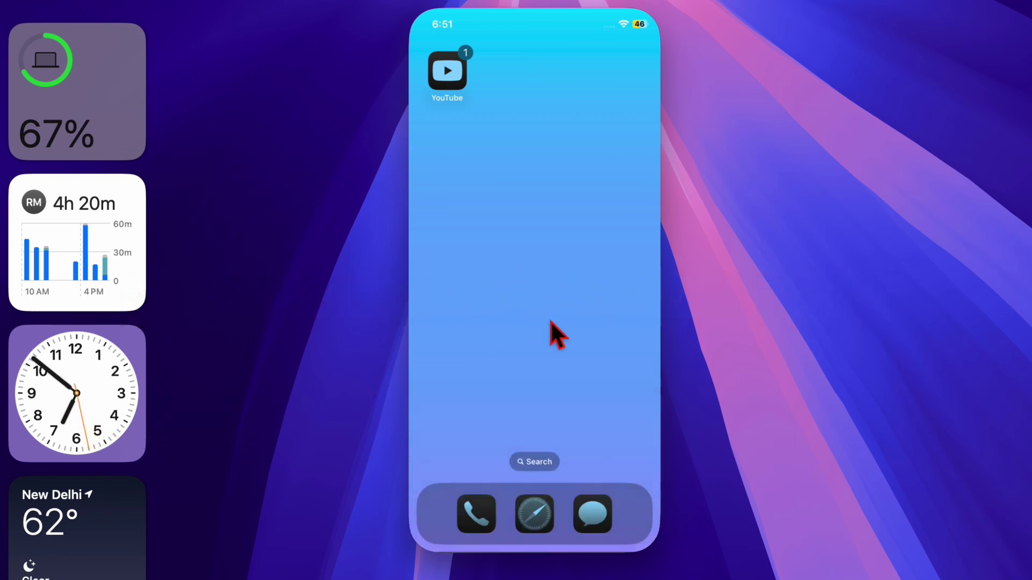
{"action": "scroll", "coordinate": [551, 322], "scroll_direction": "left", "scroll_amount": 5}
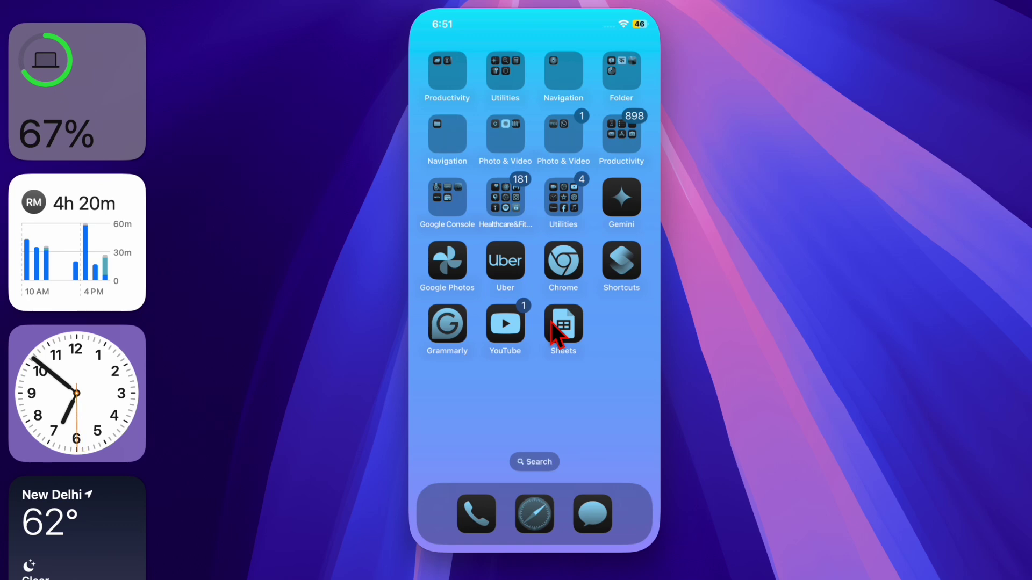
{"action": "scroll", "coordinate": [551, 330], "scroll_direction": "left", "scroll_amount": 5}
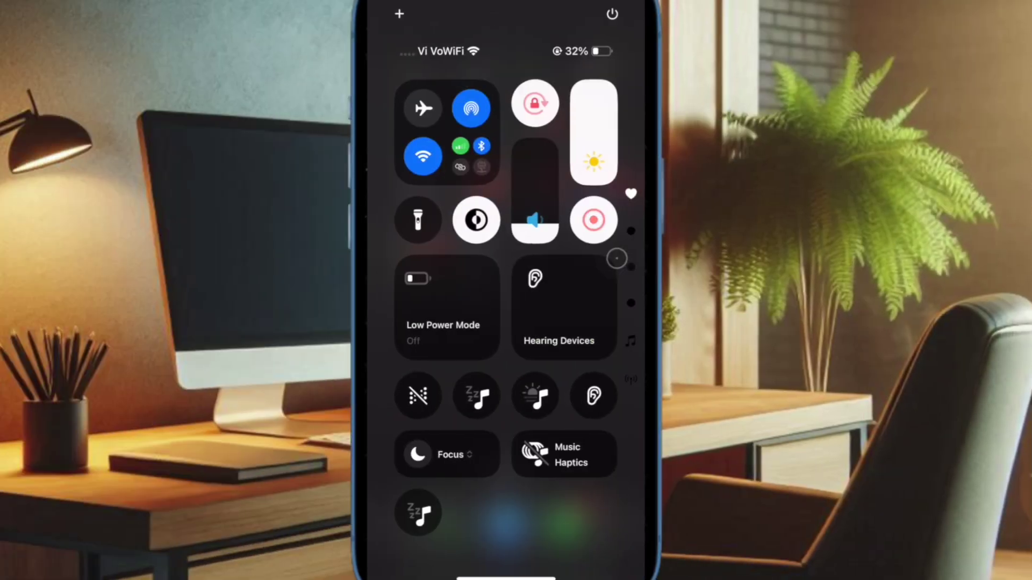
Put Control Center into edit mode and open the Add a Control gallery
{"action": "left_click", "coordinate": [396, 13]}
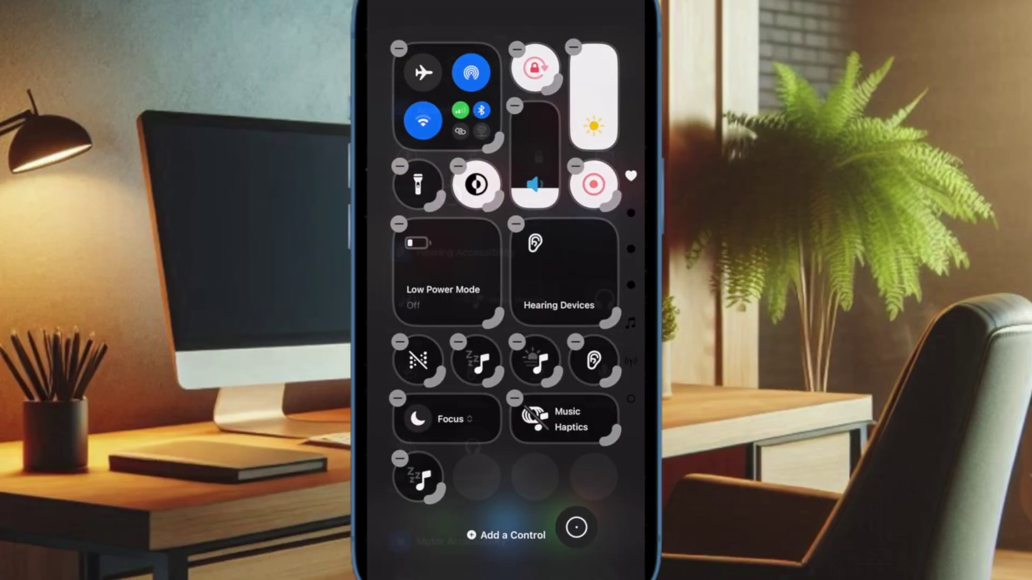
{"action": "left_click", "coordinate": [564, 535]}
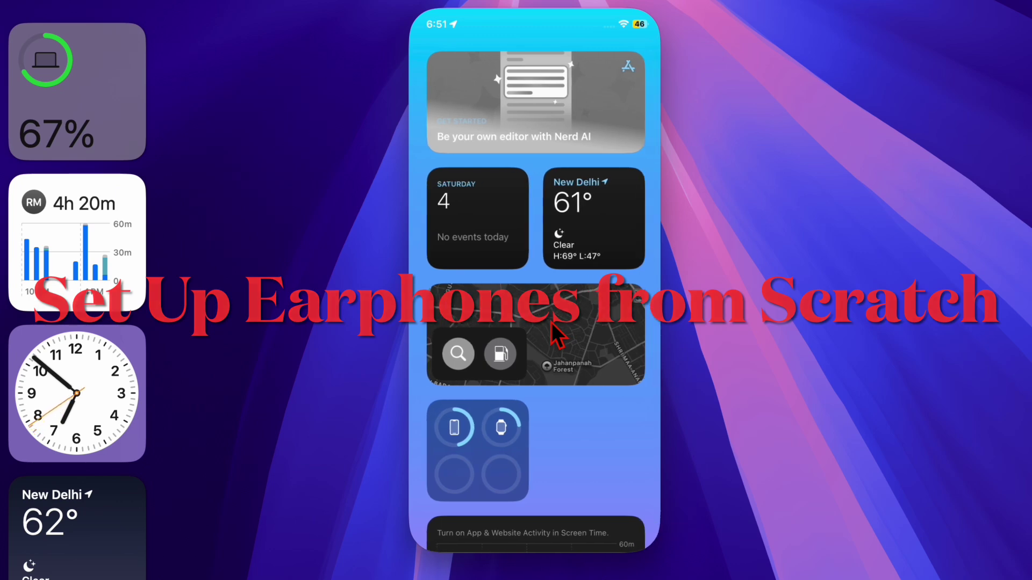
Go to Settings > Bluetooth and open the details for the boAt Rockerz earphones
{"action": "scroll", "coordinate": [552, 322], "scroll_direction": "right", "scroll_amount": 3}
{"action": "scroll", "coordinate": [551, 322], "scroll_direction": "right", "scroll_amount": 3}
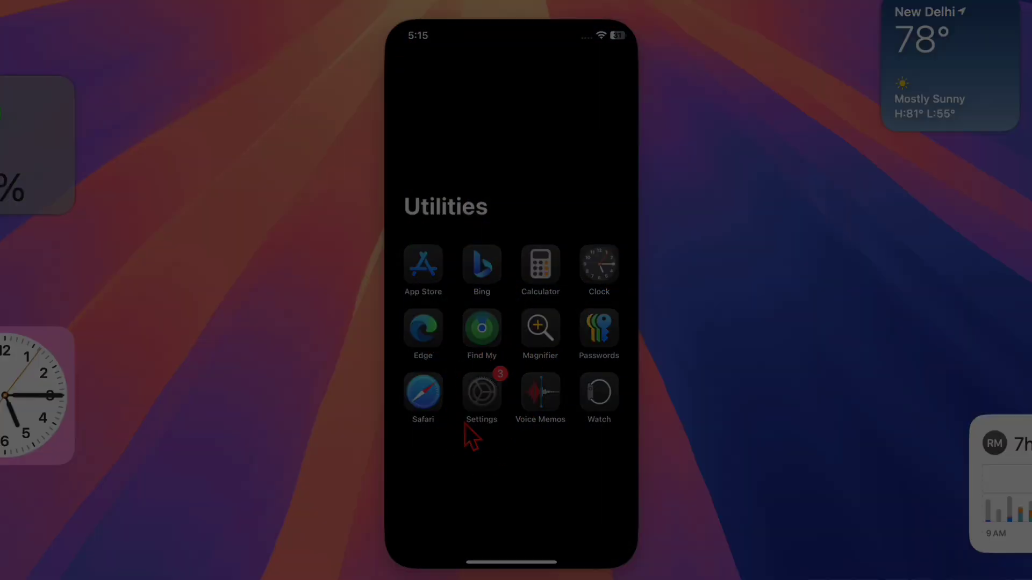
{"action": "left_click", "coordinate": [470, 421]}
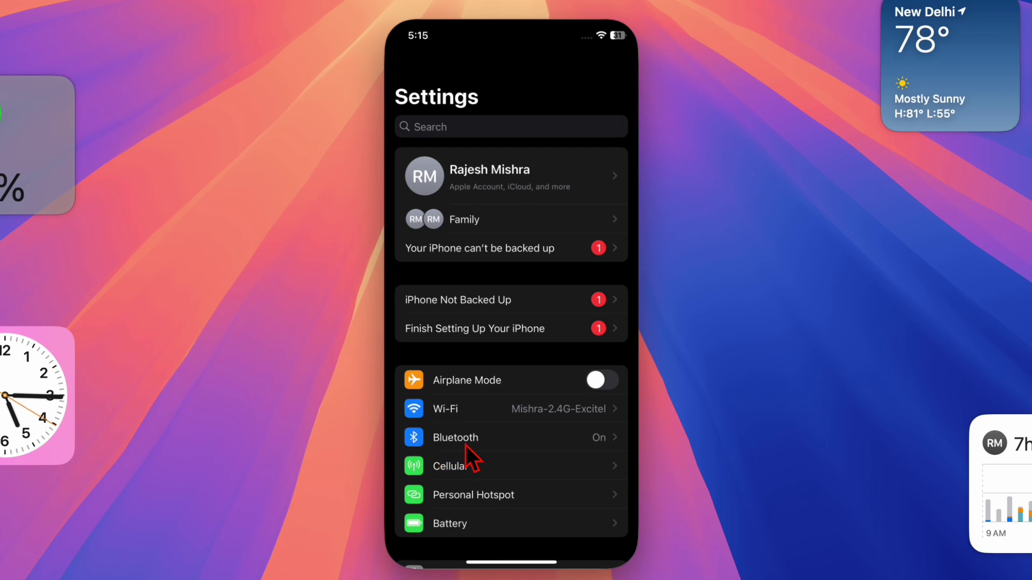
{"action": "left_click", "coordinate": [466, 445]}
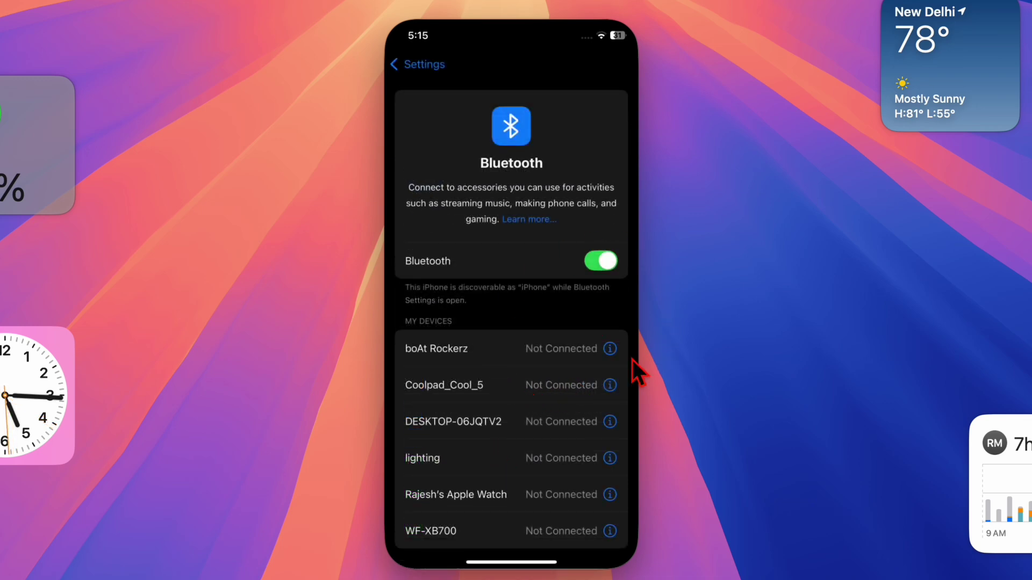
{"action": "left_click", "coordinate": [615, 353]}
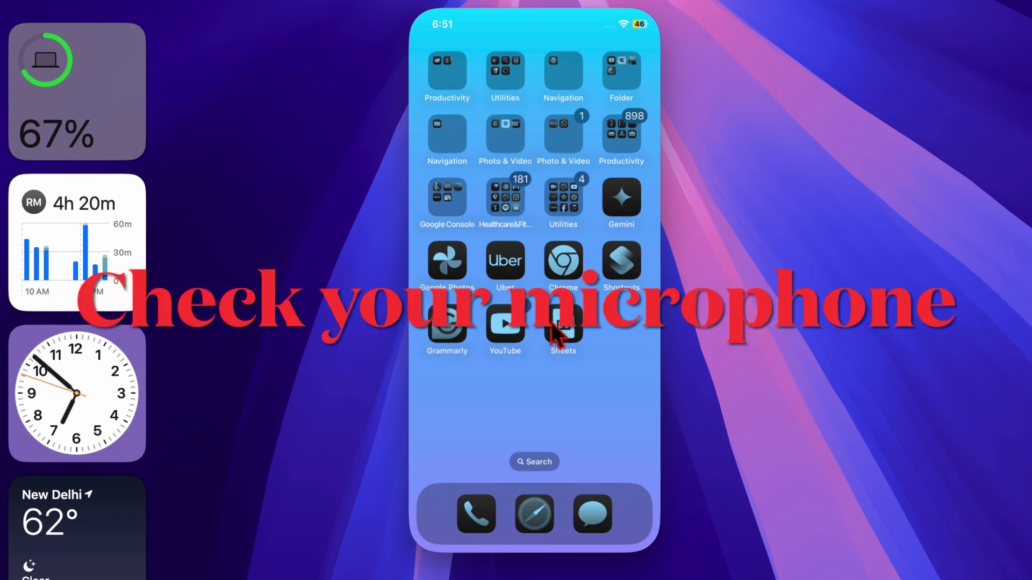
Stop the test voice memo so it saves as New Recording 57
{"action": "scroll", "coordinate": [553, 330], "scroll_direction": "left", "scroll_amount": 5}
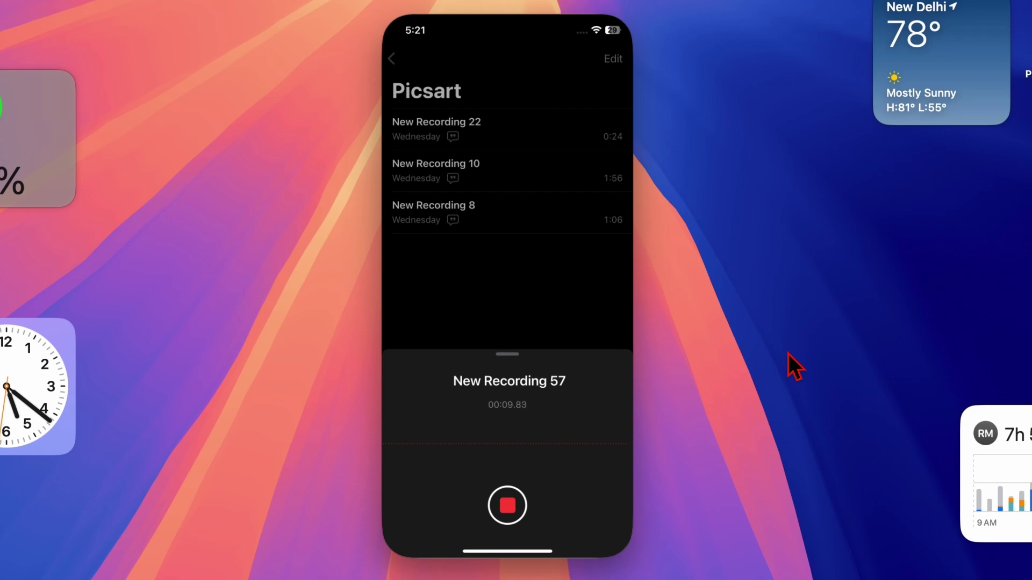
{"action": "left_click", "coordinate": [515, 508]}
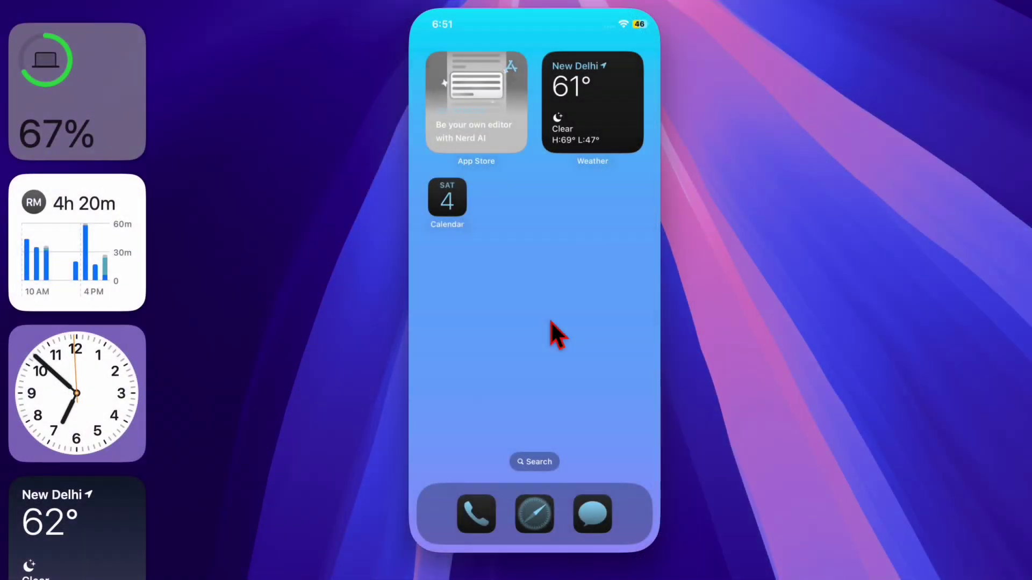
Browse the home pages, peek into the Productivity & Finance folder, and enter home screen editing
{"action": "scroll", "coordinate": [551, 322], "scroll_direction": "right", "scroll_amount": 3}
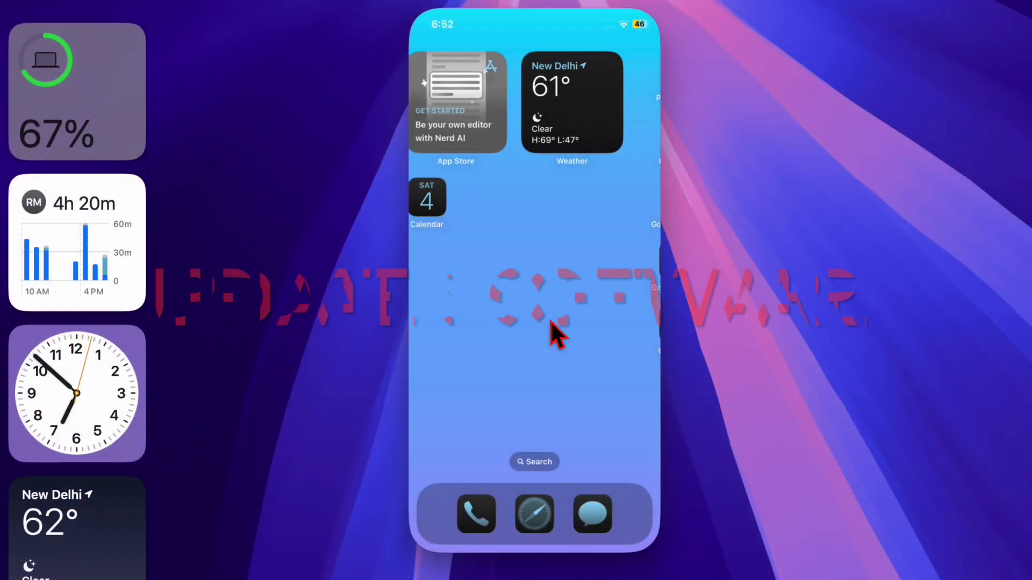
{"action": "scroll", "coordinate": [550, 322], "scroll_direction": "right", "scroll_amount": 3}
{"action": "scroll", "coordinate": [550, 322], "scroll_direction": "right", "scroll_amount": 3}
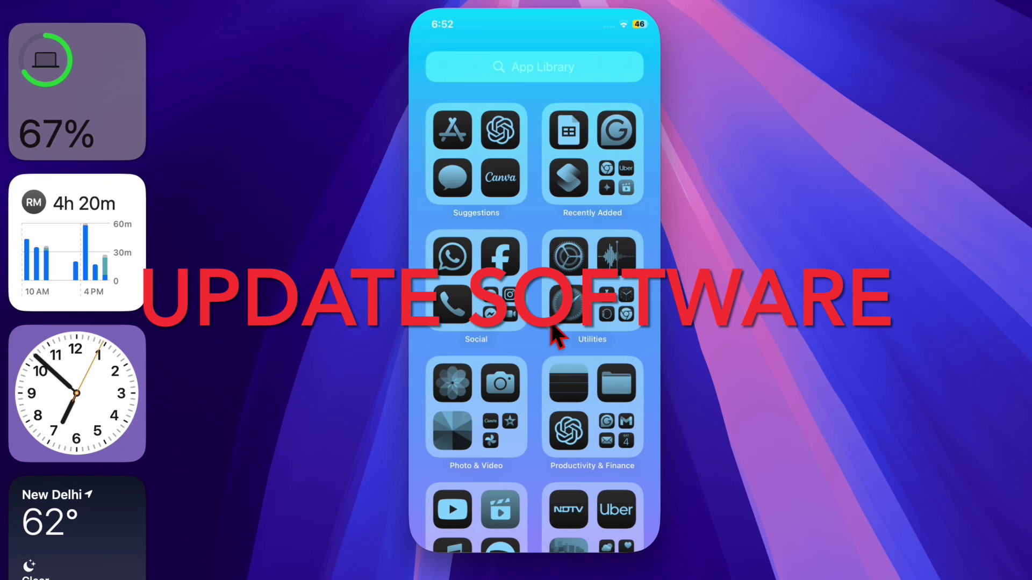
{"action": "scroll", "coordinate": [550, 323], "scroll_direction": "down", "scroll_amount": 5}
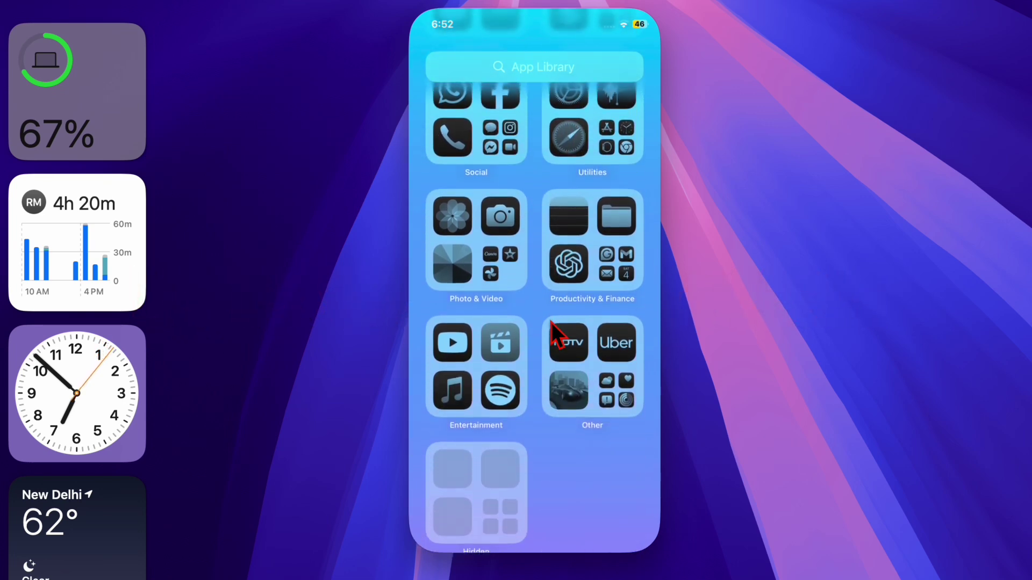
{"action": "left_click", "coordinate": [617, 257]}
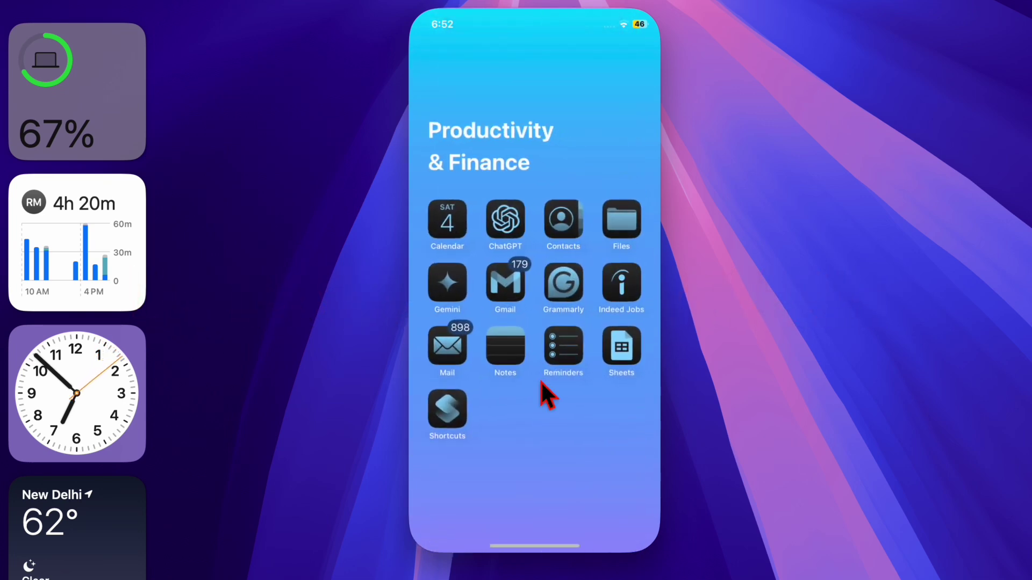
{"action": "left_click", "coordinate": [542, 383]}
{"action": "scroll", "coordinate": [541, 384], "scroll_direction": "left", "scroll_amount": 3}
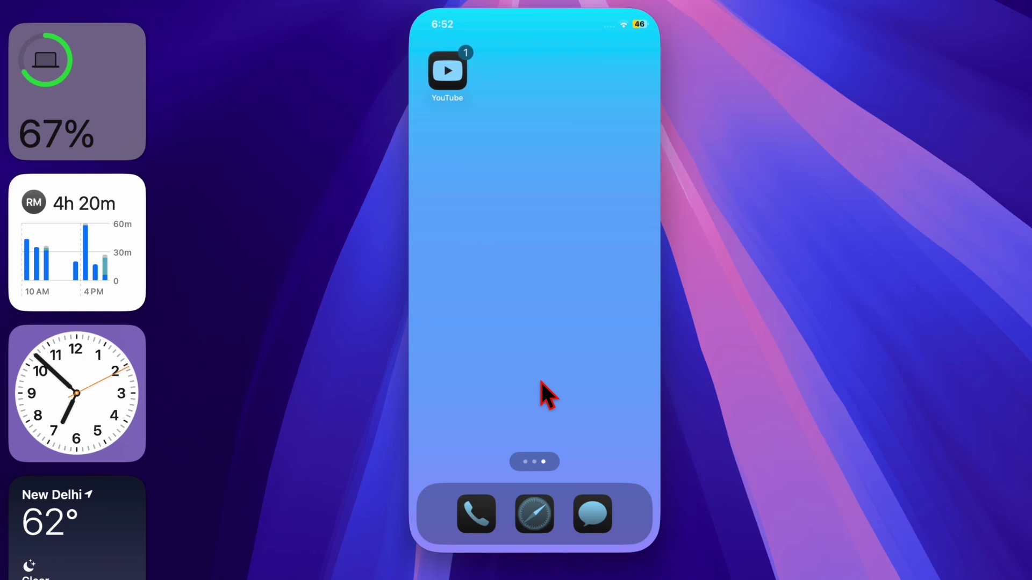
{"action": "left_click", "coordinate": [515, 241]}
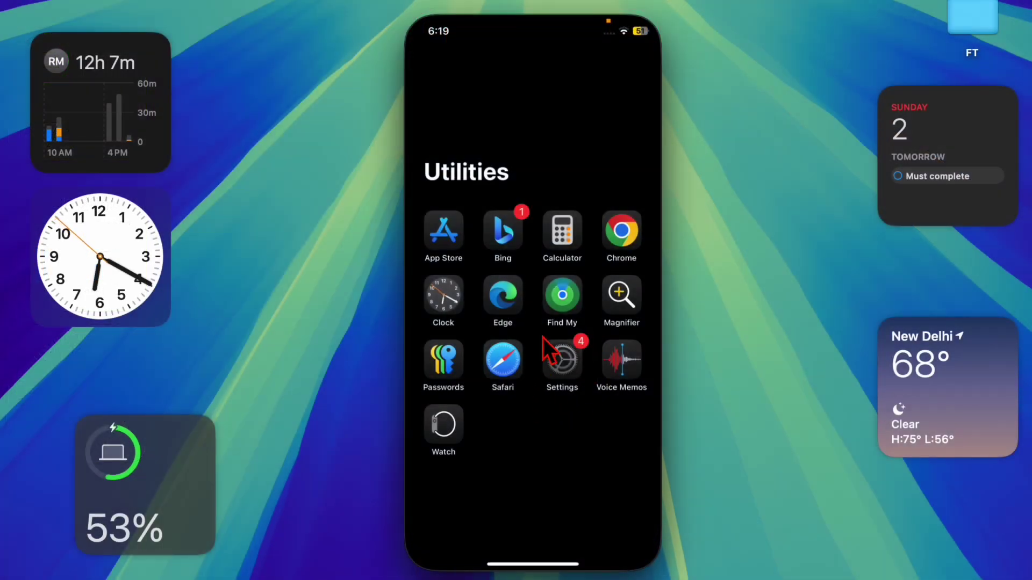
Open Settings > General > Software Update to check for an iPhone update
{"action": "left_click", "coordinate": [561, 373]}
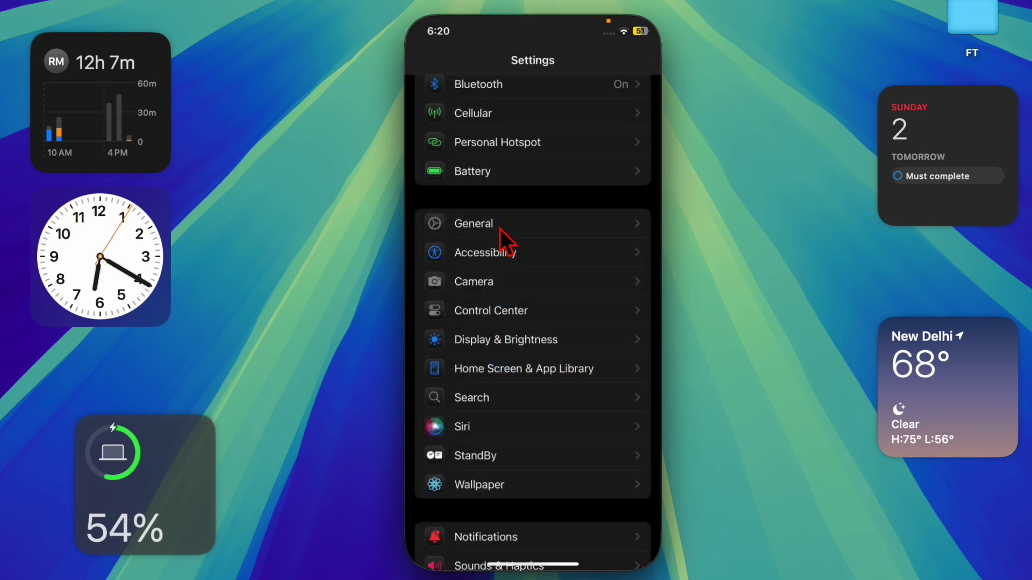
{"action": "left_click", "coordinate": [501, 224]}
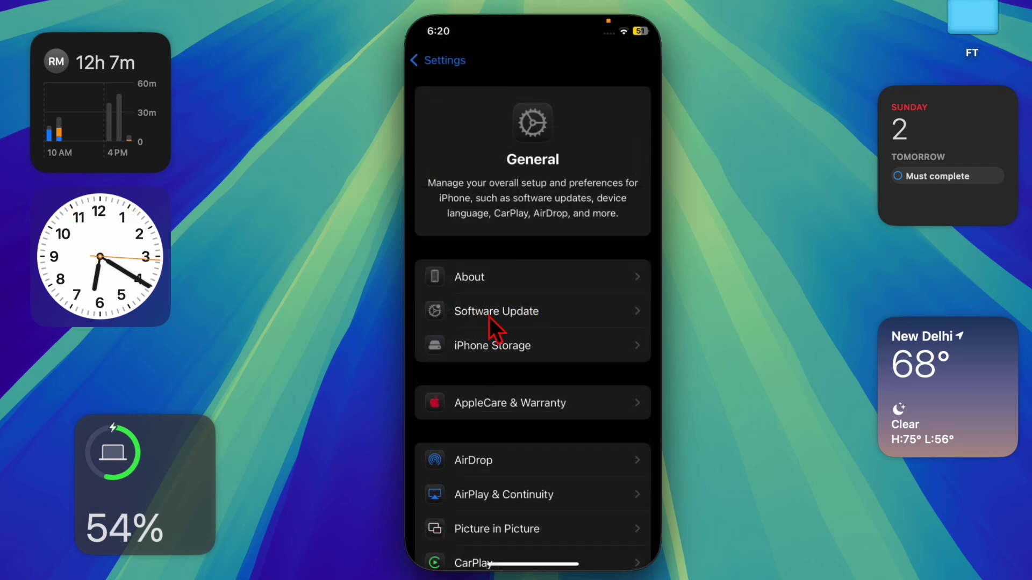
{"action": "left_click", "coordinate": [519, 320]}
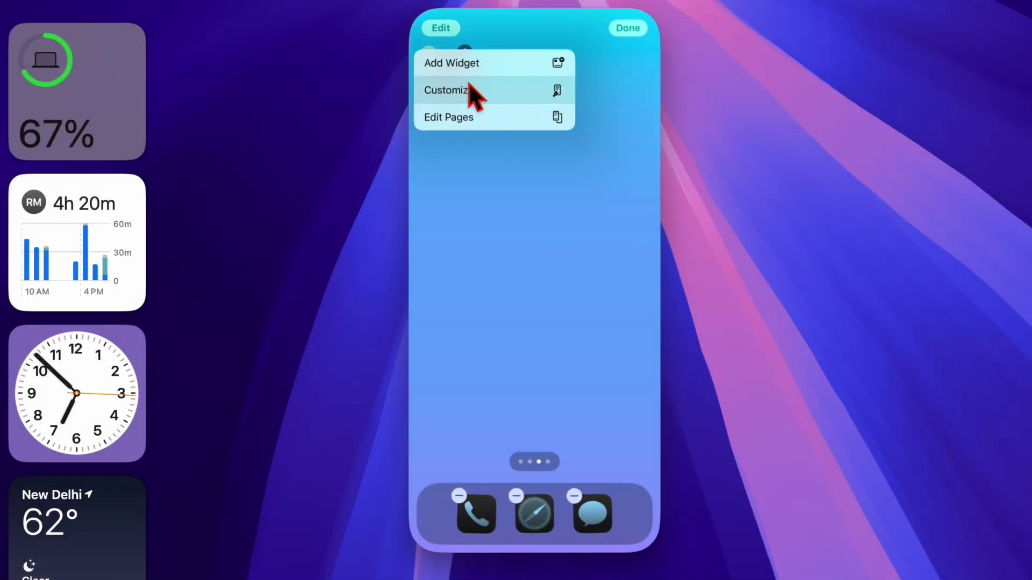
Switch app icons to the Light style, close the options and swipe between home pages
{"action": "left_click", "coordinate": [473, 92]}
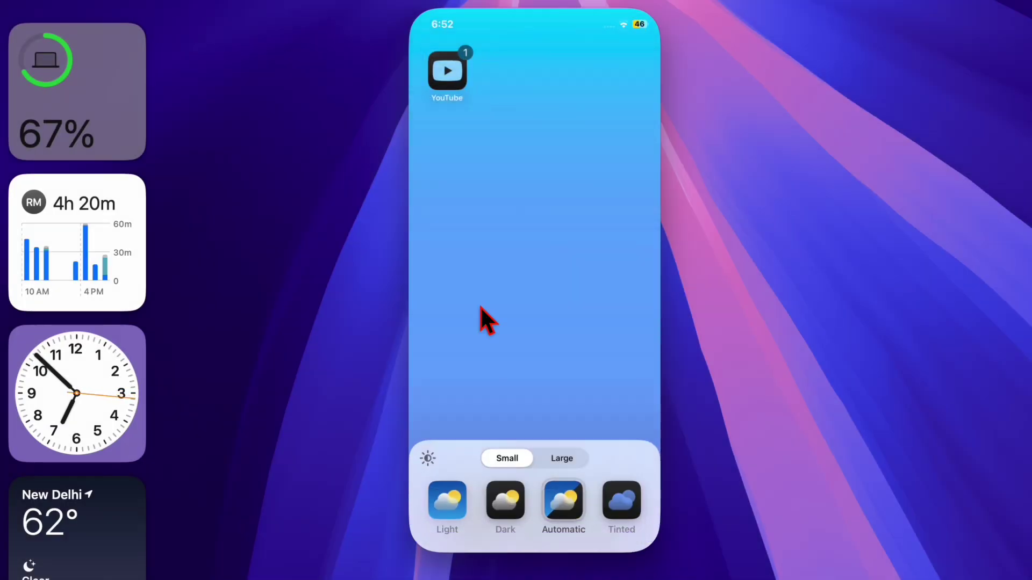
{"action": "left_click", "coordinate": [453, 510]}
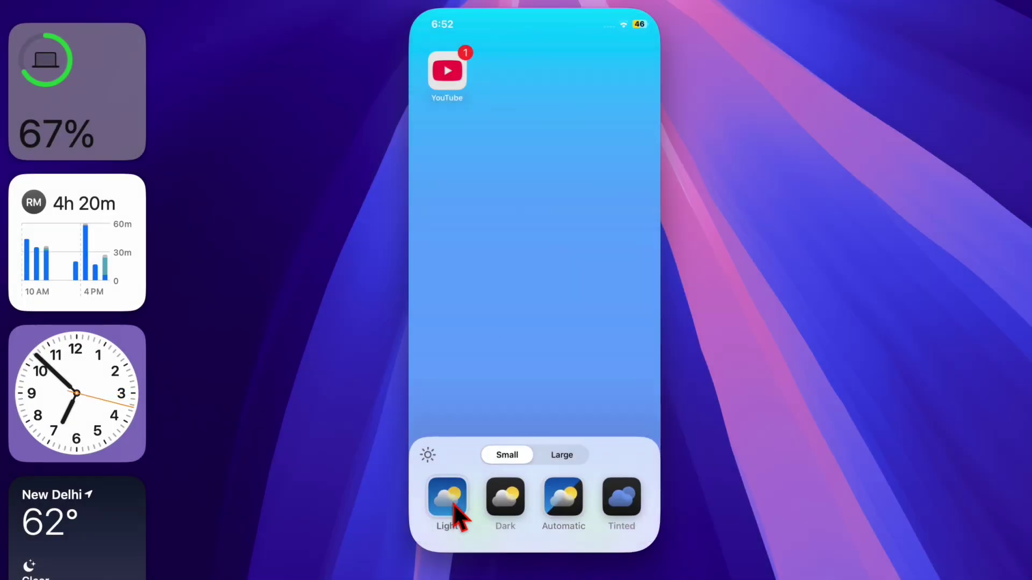
{"action": "left_click", "coordinate": [519, 360]}
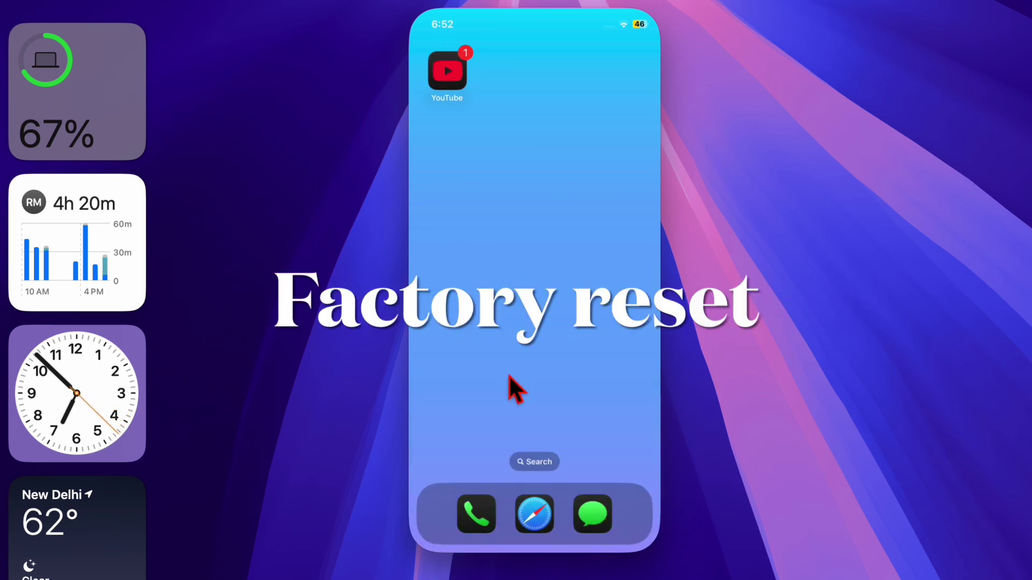
{"action": "scroll", "coordinate": [509, 375], "scroll_direction": "left", "scroll_amount": 5}
{"action": "scroll", "coordinate": [508, 375], "scroll_direction": "left", "scroll_amount": 5}
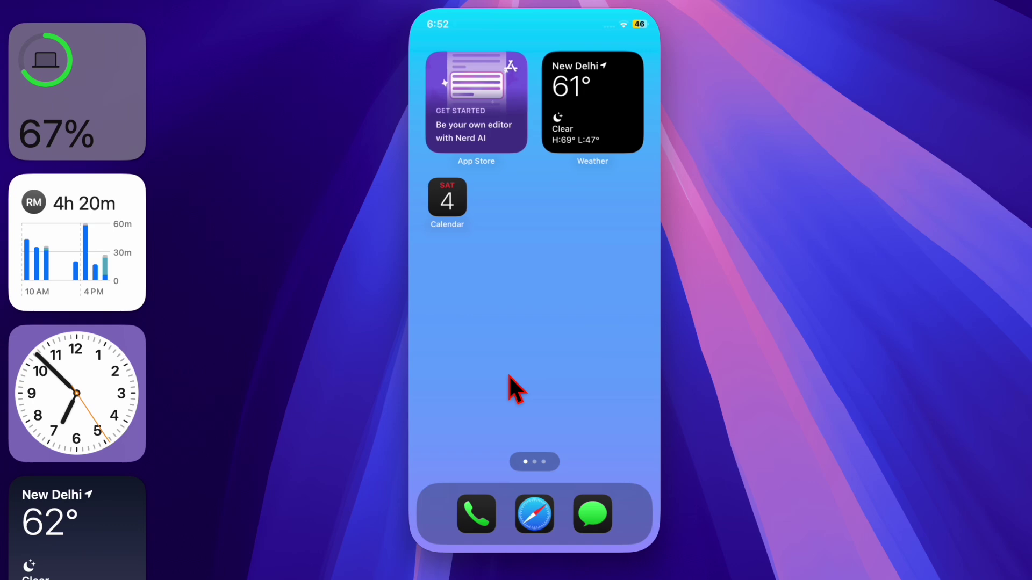
{"action": "scroll", "coordinate": [508, 375], "scroll_direction": "left", "scroll_amount": 3}
{"action": "scroll", "coordinate": [508, 375], "scroll_direction": "right", "scroll_amount": 3}
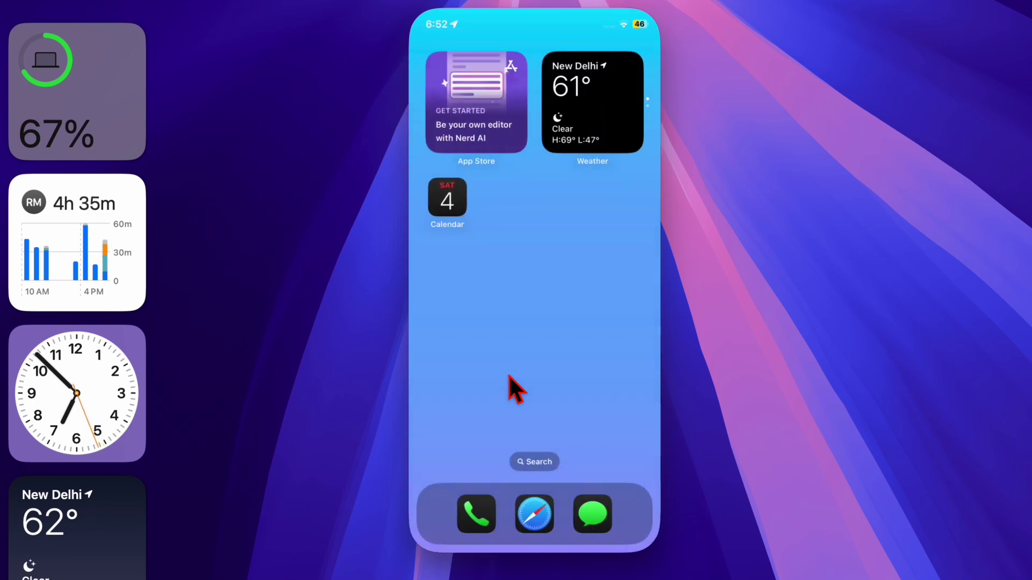
{"action": "scroll", "coordinate": [508, 375], "scroll_direction": "right", "scroll_amount": 5}
{"action": "scroll", "coordinate": [508, 375], "scroll_direction": "right", "scroll_amount": 3}
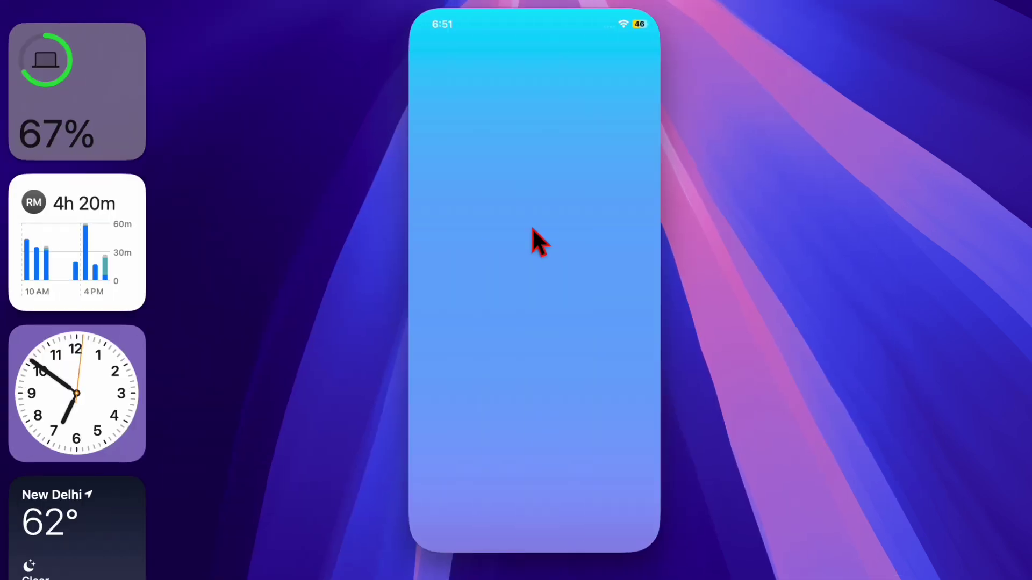
Tint the icons with a wallpaper colour, adjust its brightness, then return to Automatic
{"action": "left_click", "coordinate": [532, 230]}
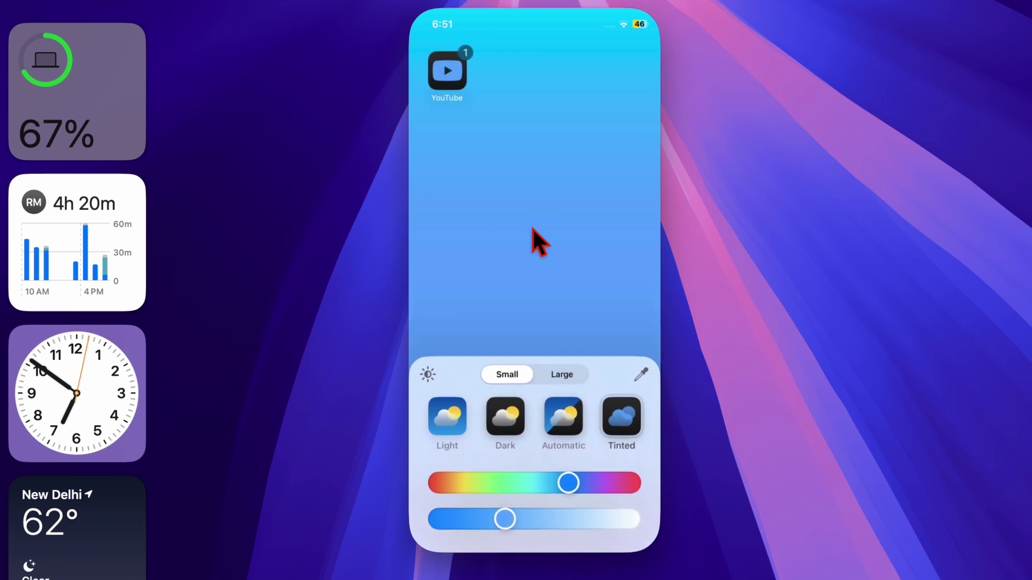
{"action": "left_click", "coordinate": [641, 374]}
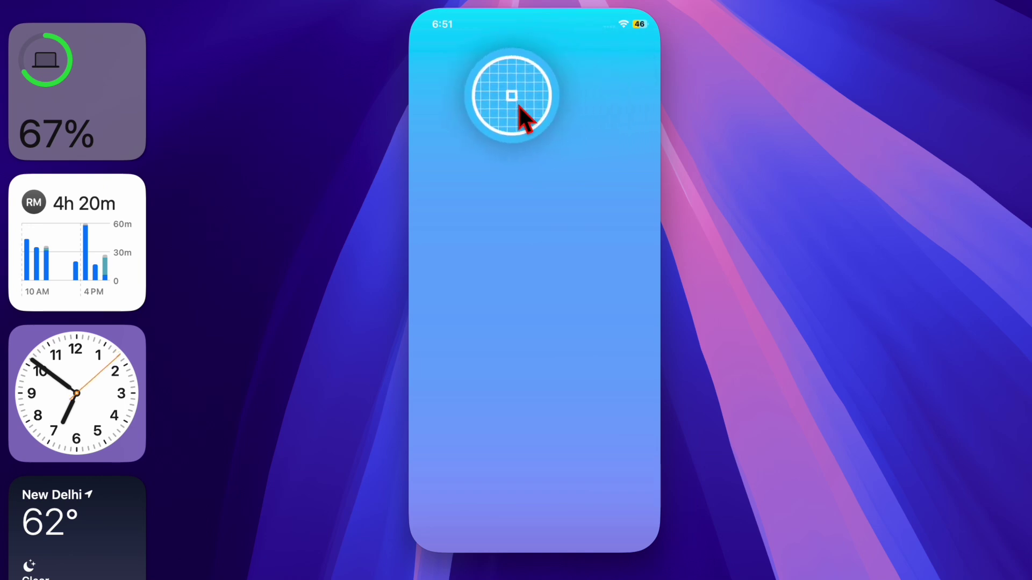
{"action": "left_click", "coordinate": [502, 104]}
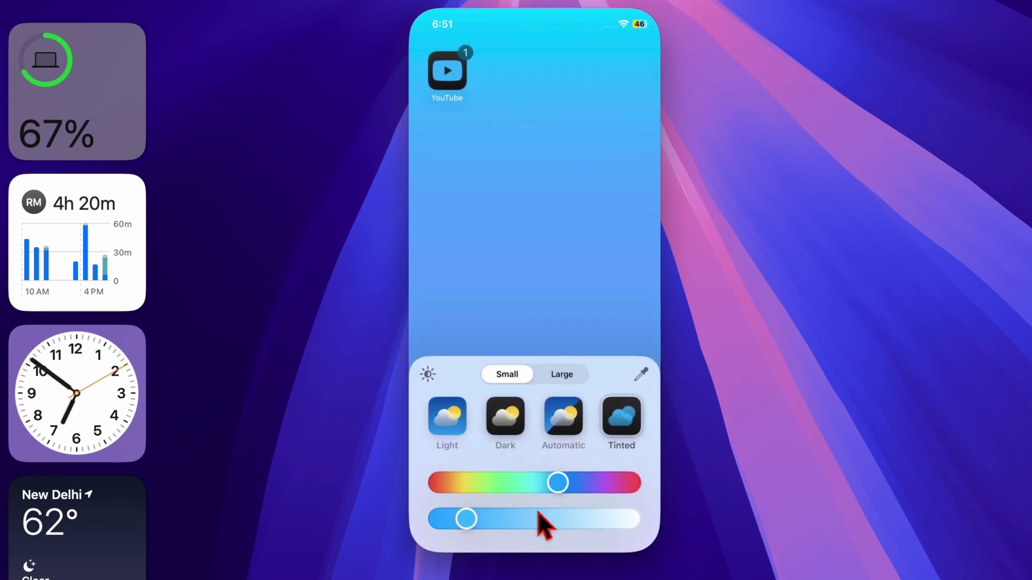
{"action": "left_click_drag", "start_coordinate": [511, 520], "coordinate": [631, 517]}
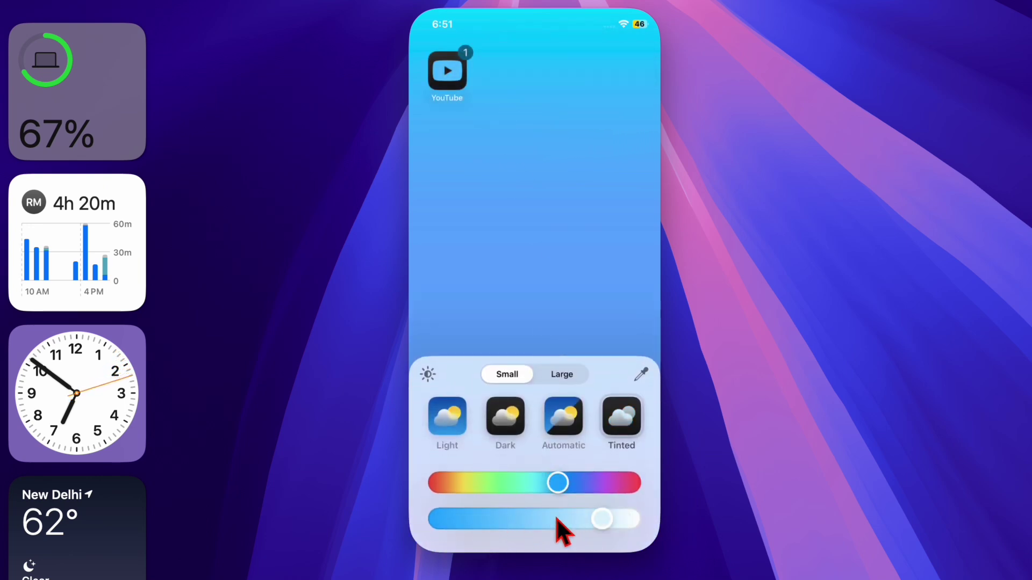
{"action": "mouse_move", "coordinate": [557, 518]}
{"action": "left_mouse_down"}
{"action": "mouse_move", "coordinate": [484, 520]}
{"action": "mouse_move", "coordinate": [541, 517]}
{"action": "left_mouse_up"}
{"action": "left_click", "coordinate": [563, 430]}
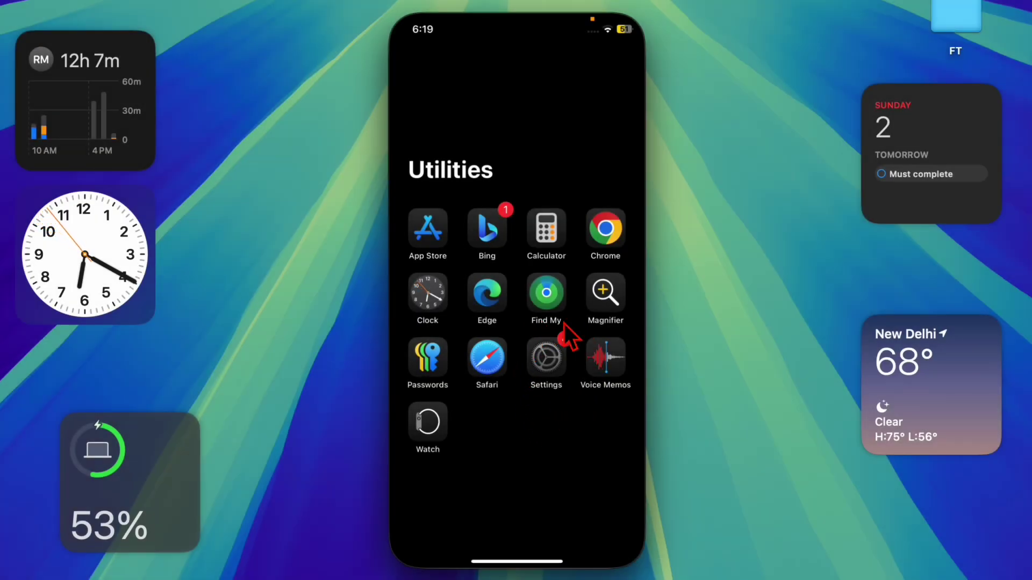
Go to Settings > General > Transfer or Reset iPhone and show the Reset options
{"action": "left_click", "coordinate": [562, 340]}
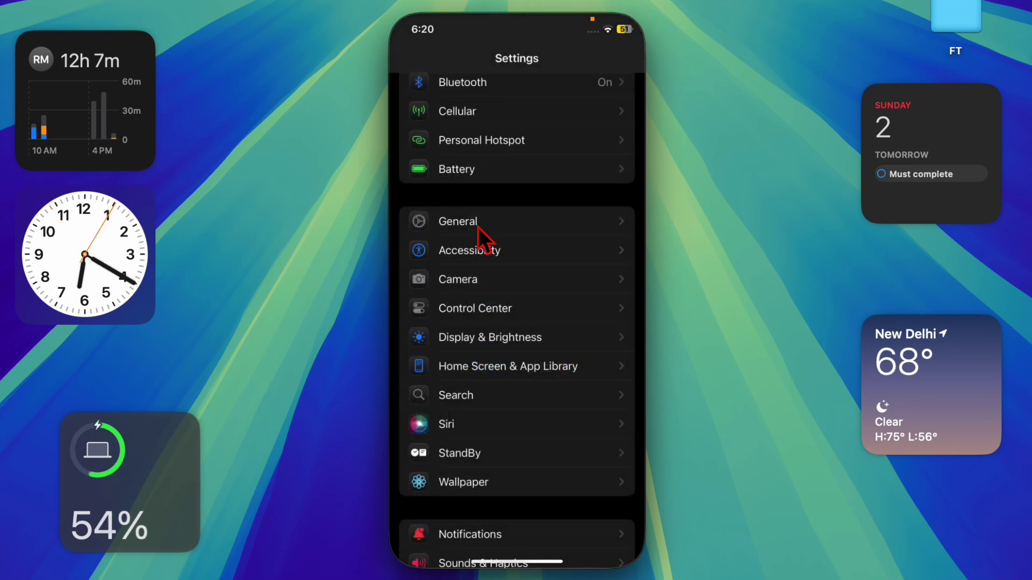
{"action": "left_click", "coordinate": [486, 223]}
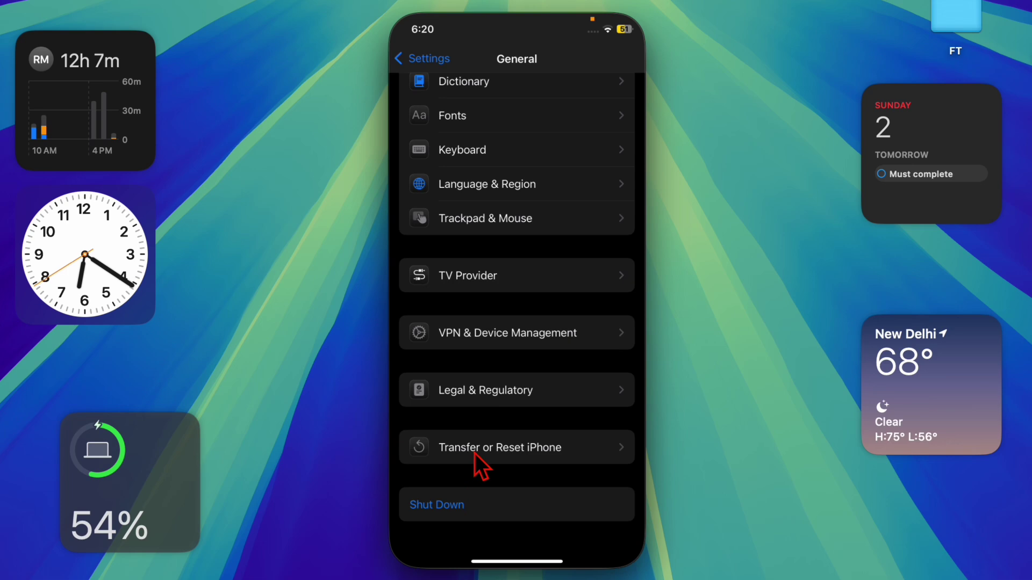
{"action": "left_click", "coordinate": [504, 452]}
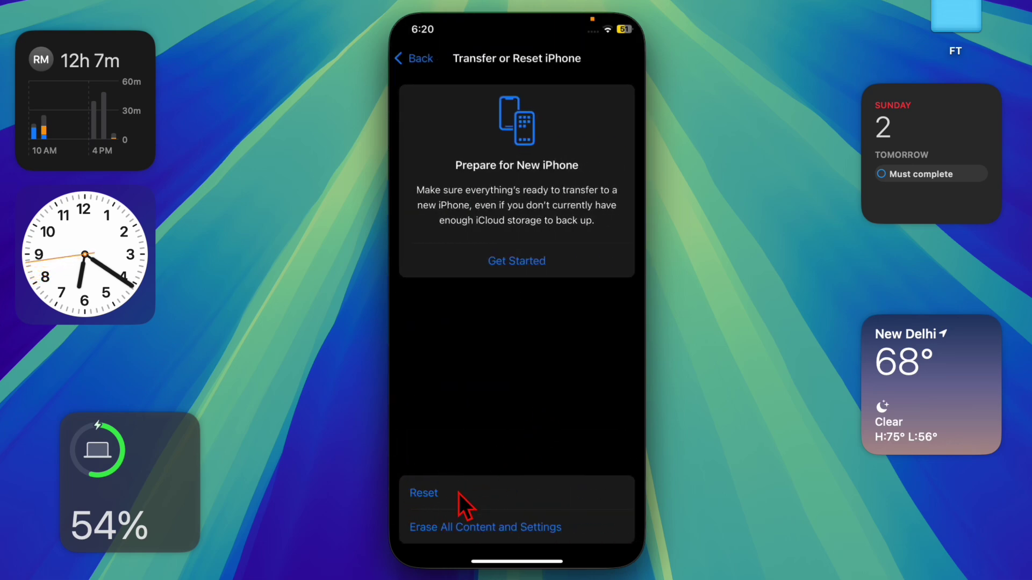
{"action": "left_click", "coordinate": [429, 493]}
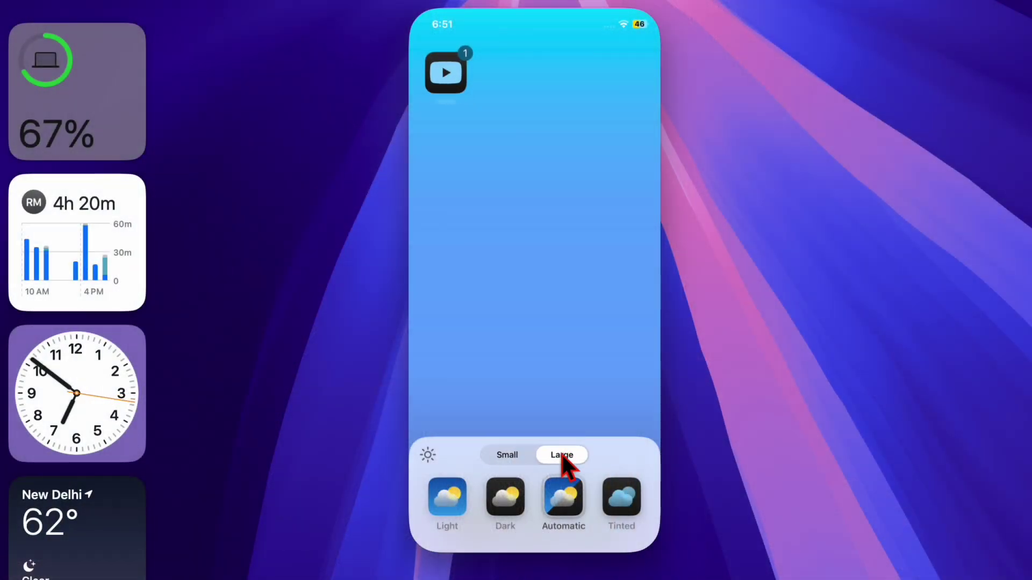
Compare Large and Small icon sizes, settle on Small with labels, and close the panel
{"action": "left_click", "coordinate": [509, 460]}
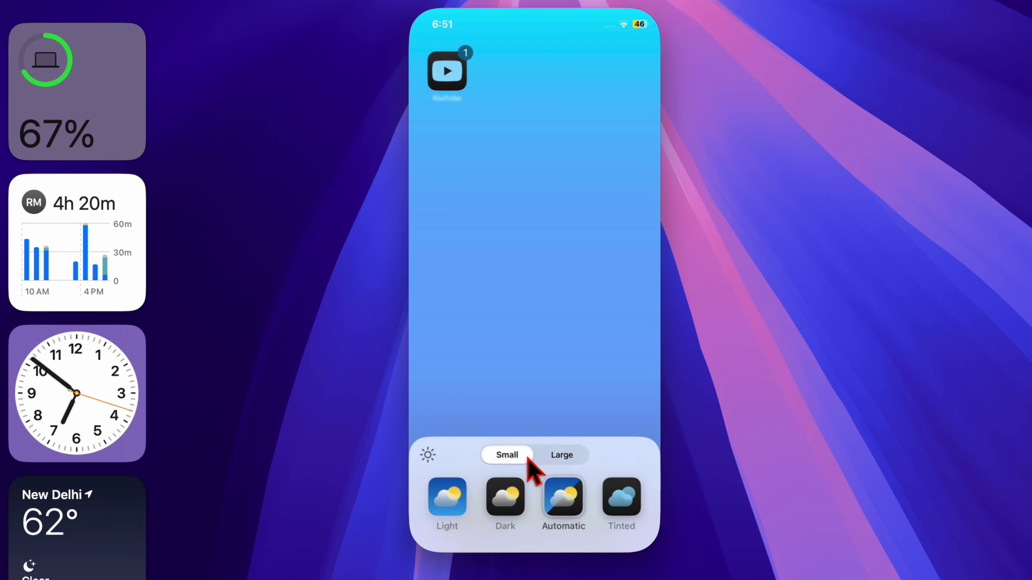
{"action": "left_click", "coordinate": [568, 457]}
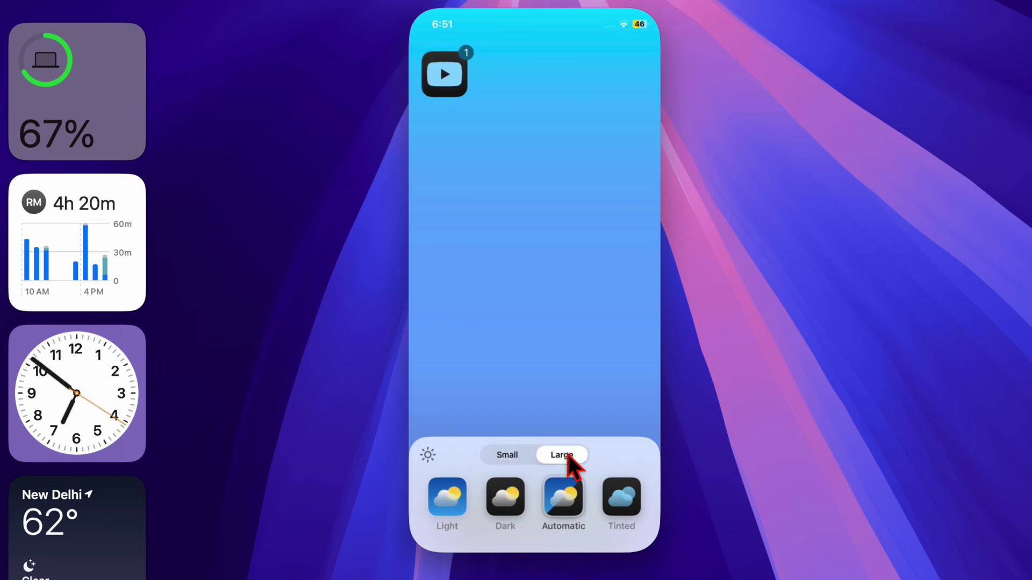
{"action": "left_click", "coordinate": [505, 459]}
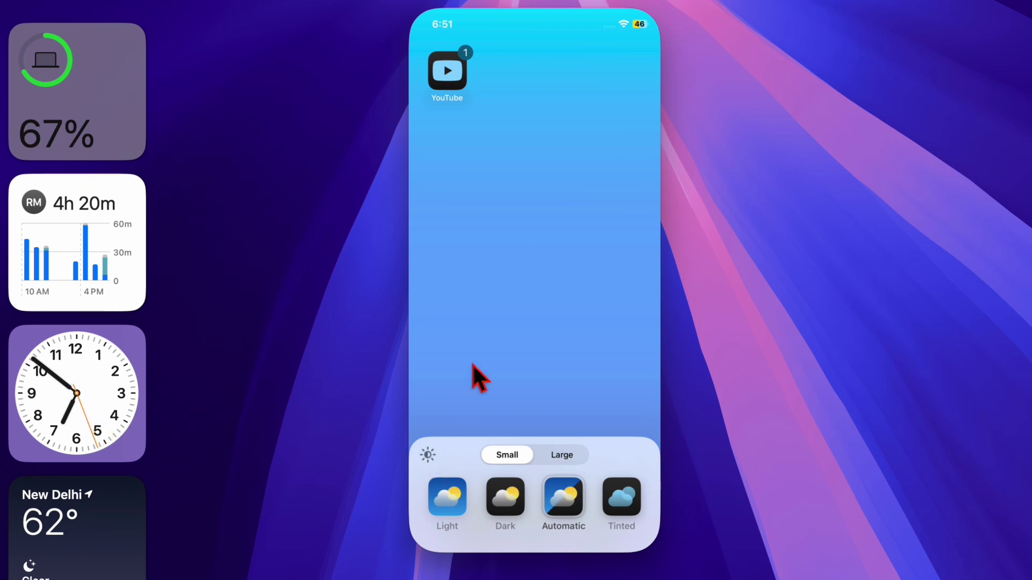
{"action": "left_click", "coordinate": [550, 321]}
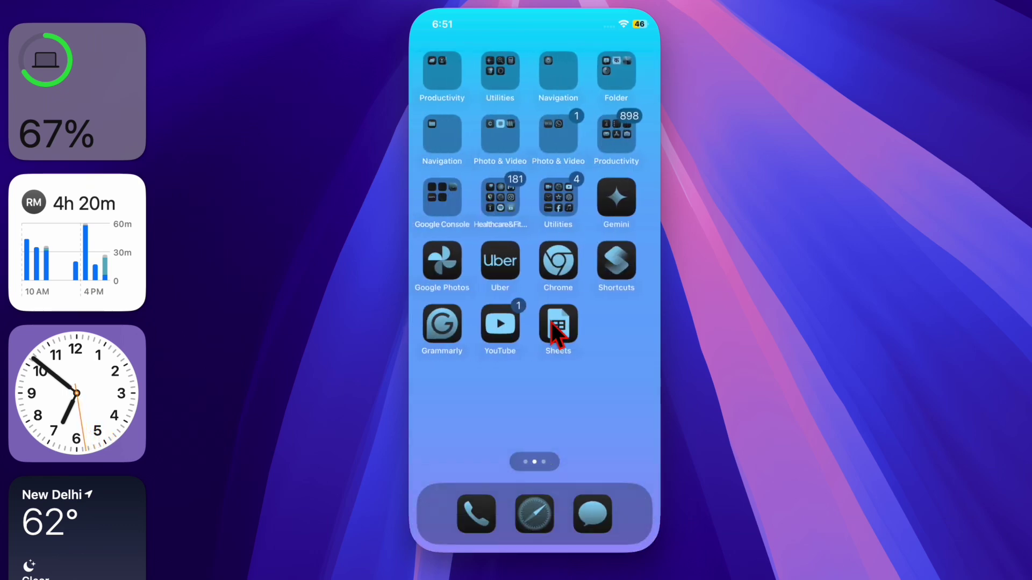